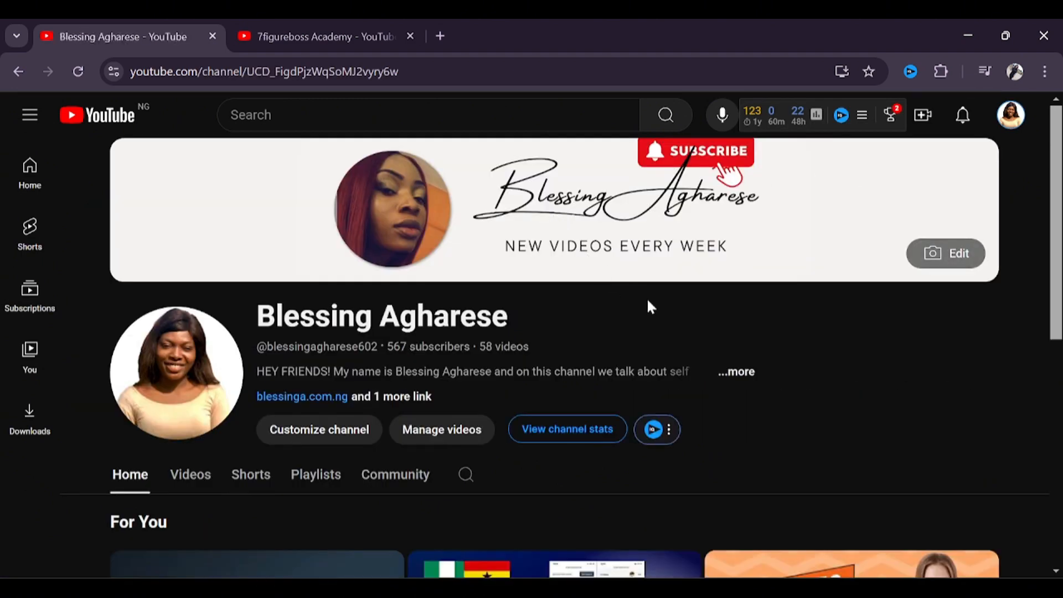
Step: Go to the channel's customization page in YouTube Studio and open the upload defaults in its settings
left_click(328, 431)
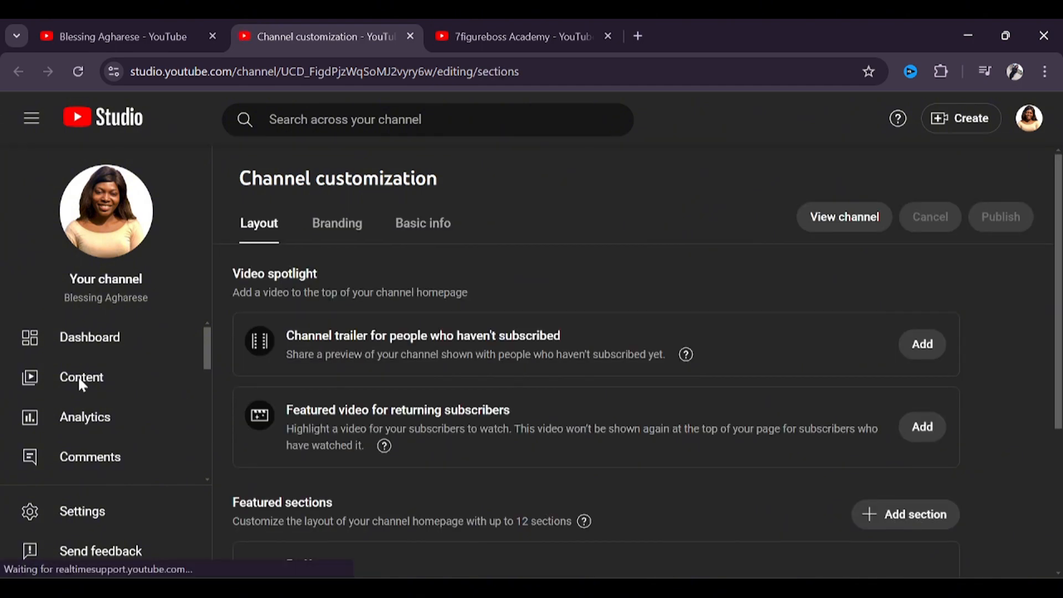
left_click(136, 514)
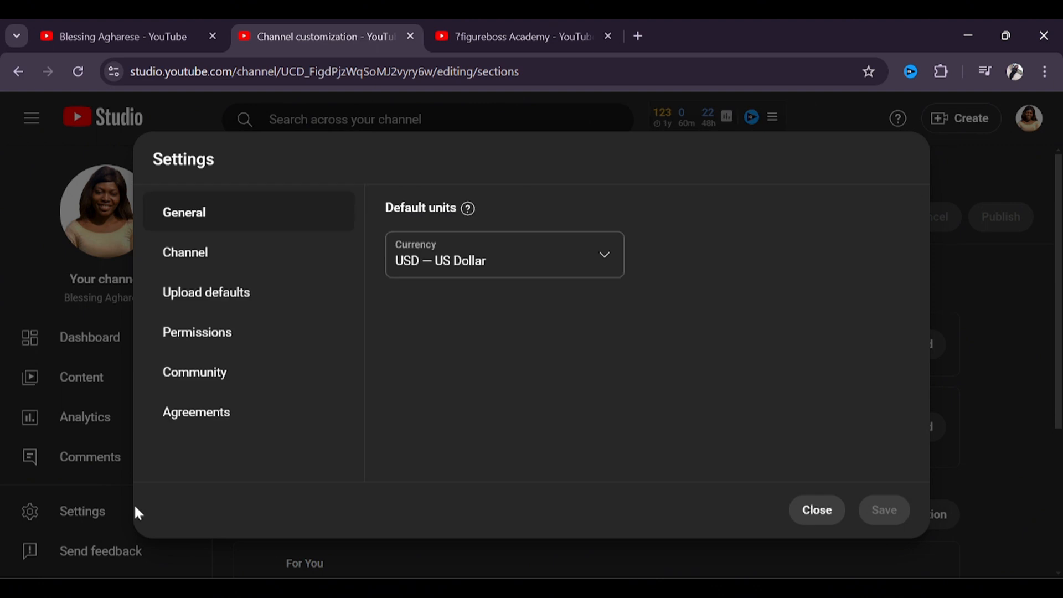
left_click(235, 296)
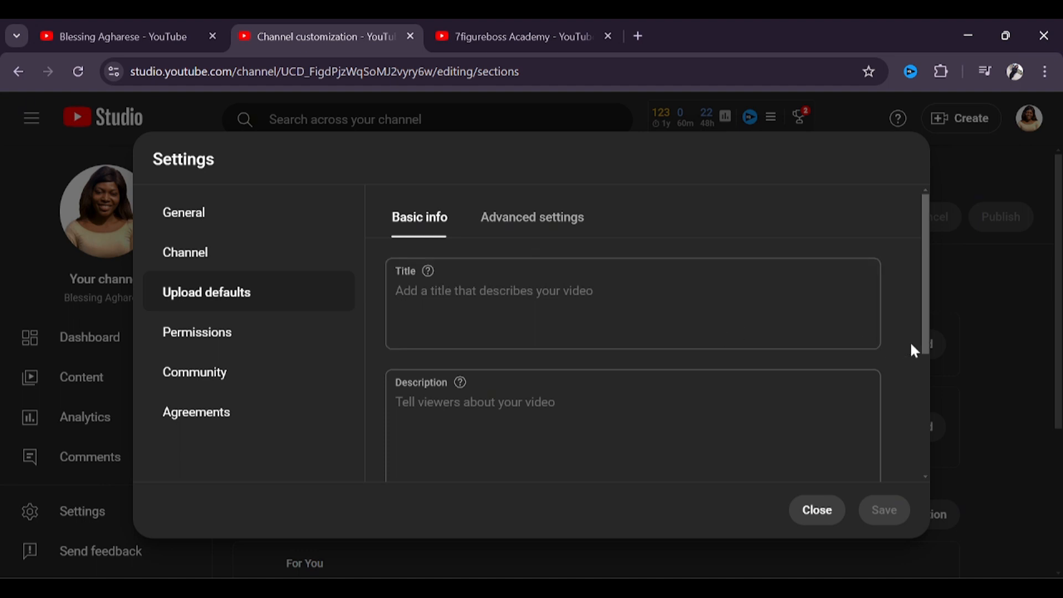
Step: Copy the entire text of the Word document "Youtube details template" into the default video description
left_click_drag(928, 349, 927, 385)
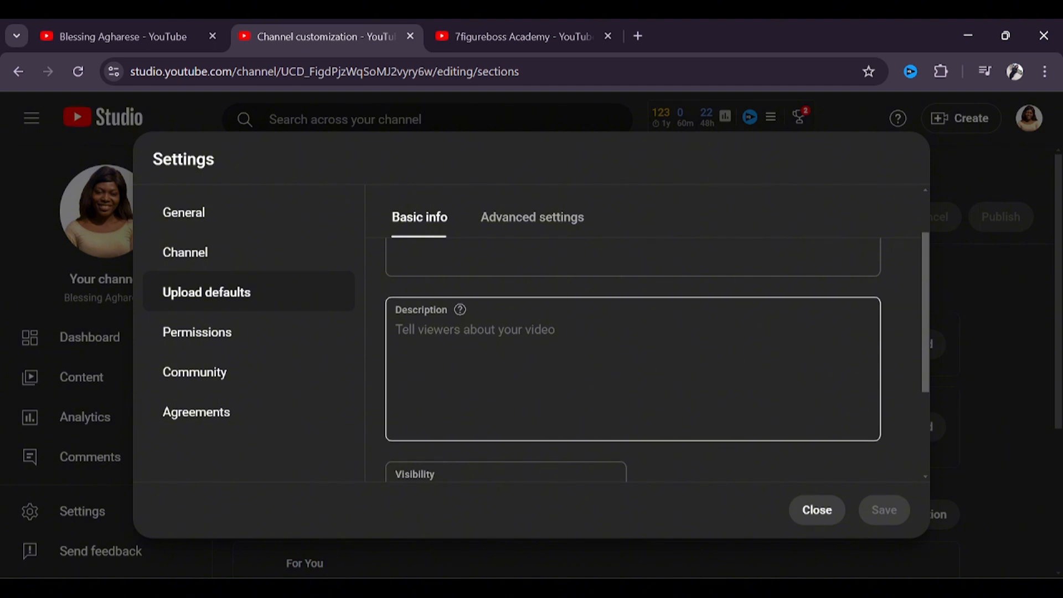
left_click(476, 333)
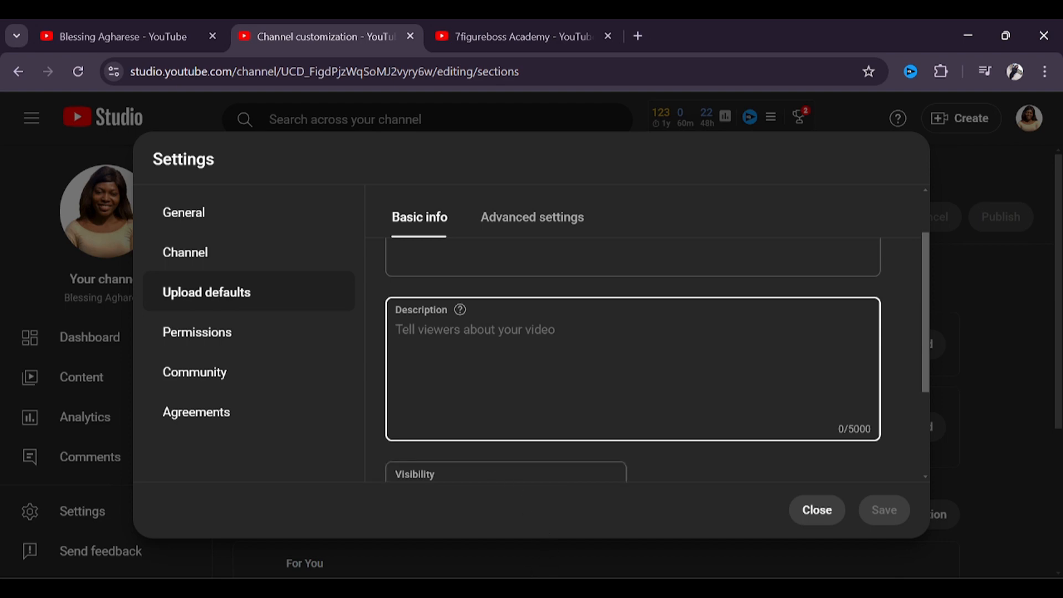
mouse_move(471, 588)
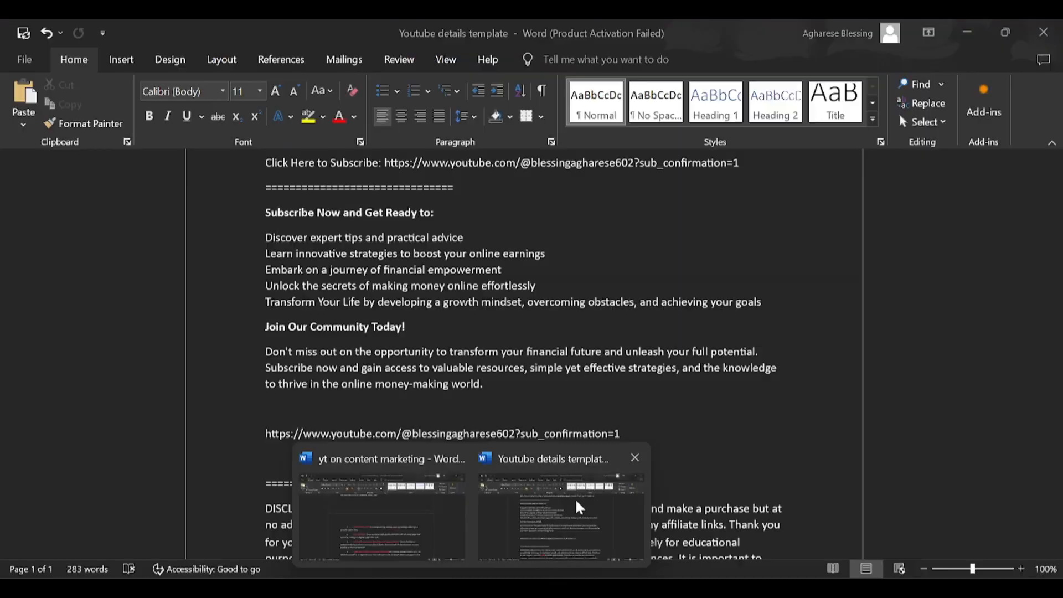
left_click(579, 507)
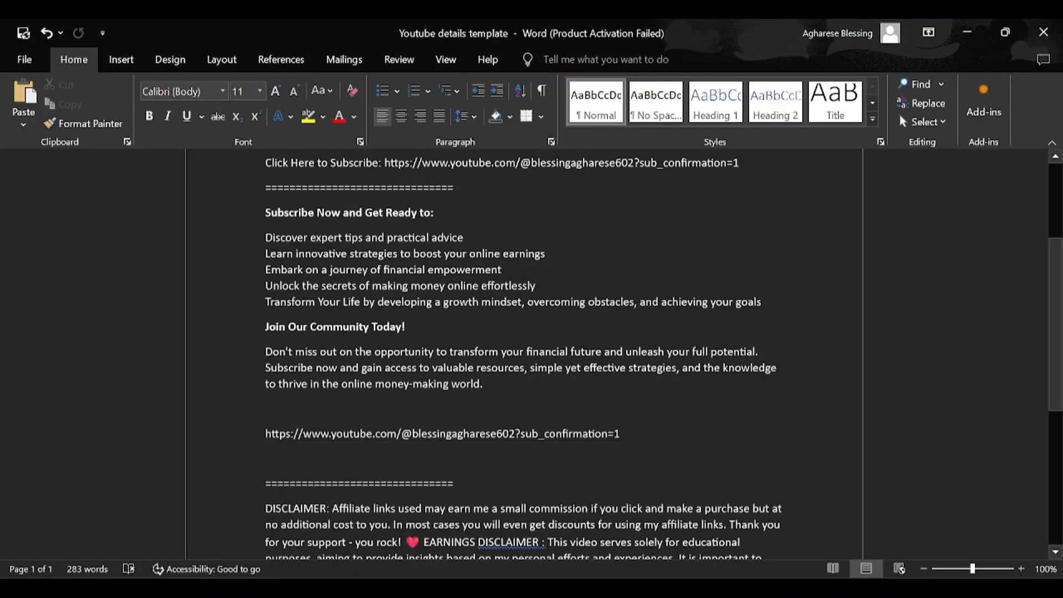
key("ctrl+a")
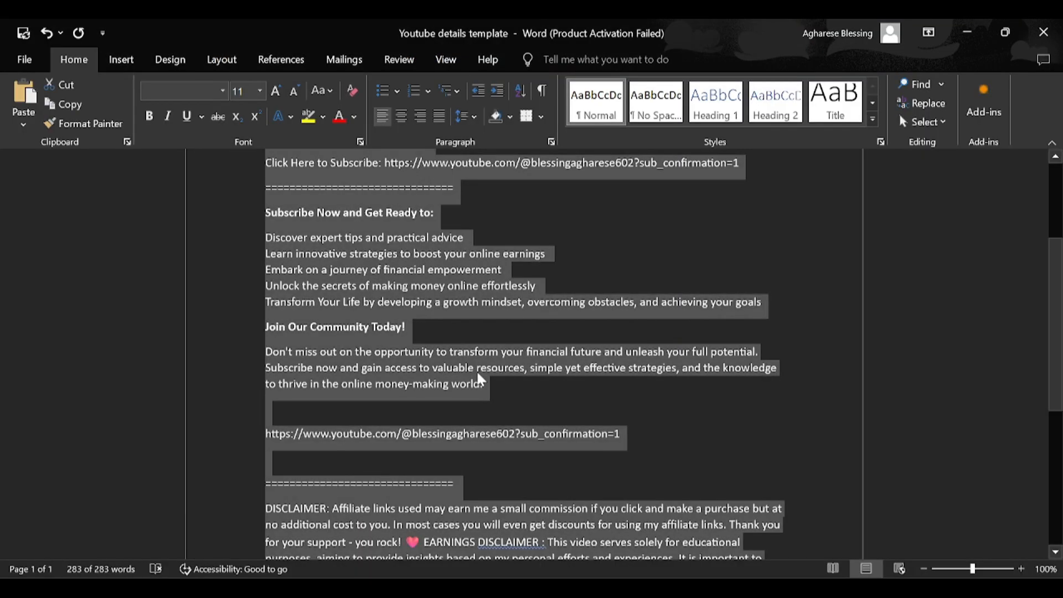
left_click(478, 374)
mouse_move(618, 588)
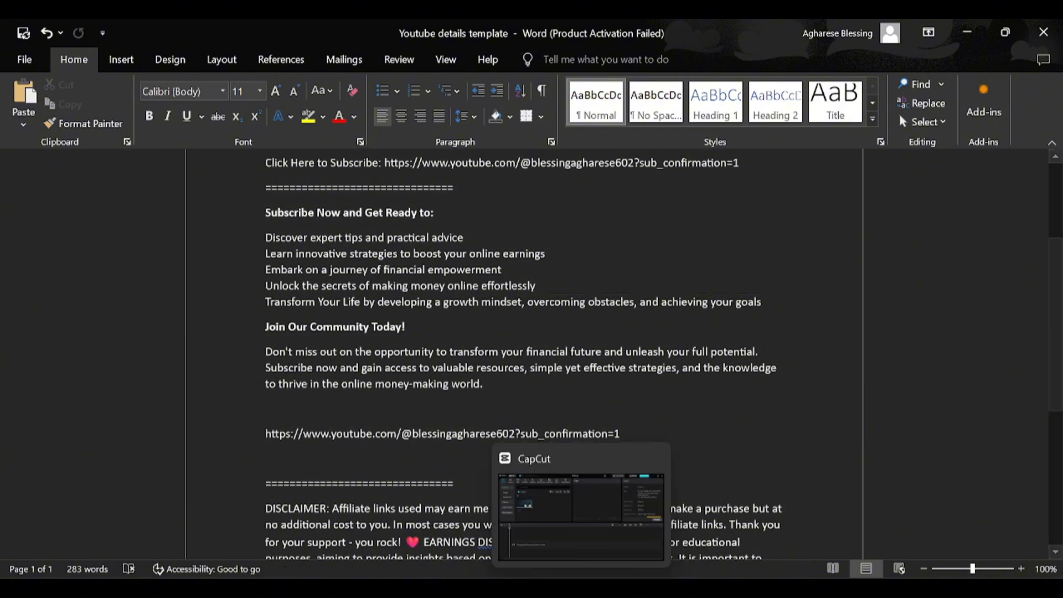
left_click(692, 516)
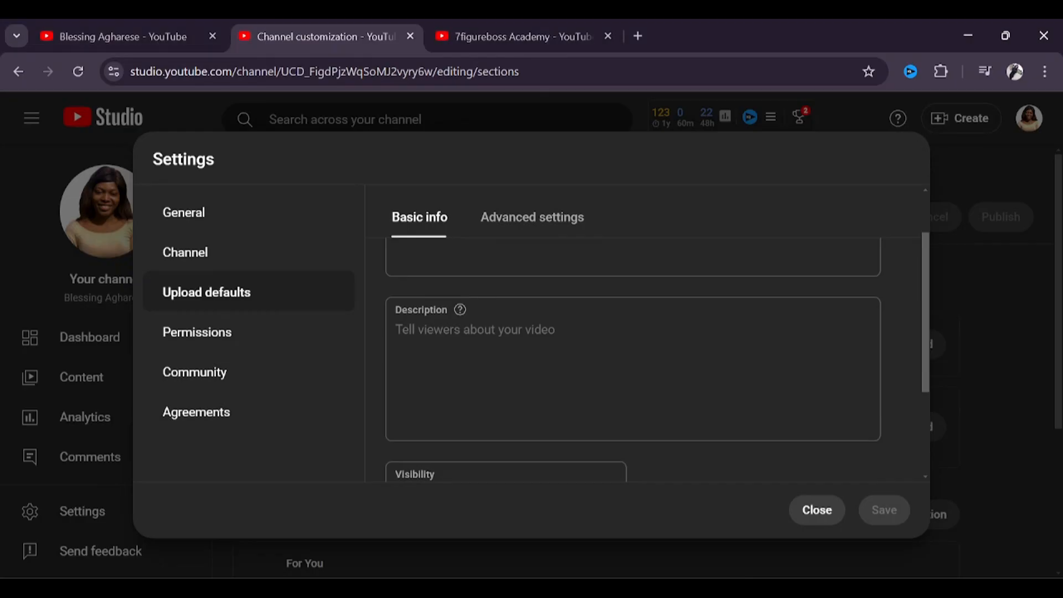
key("ctrl+v")
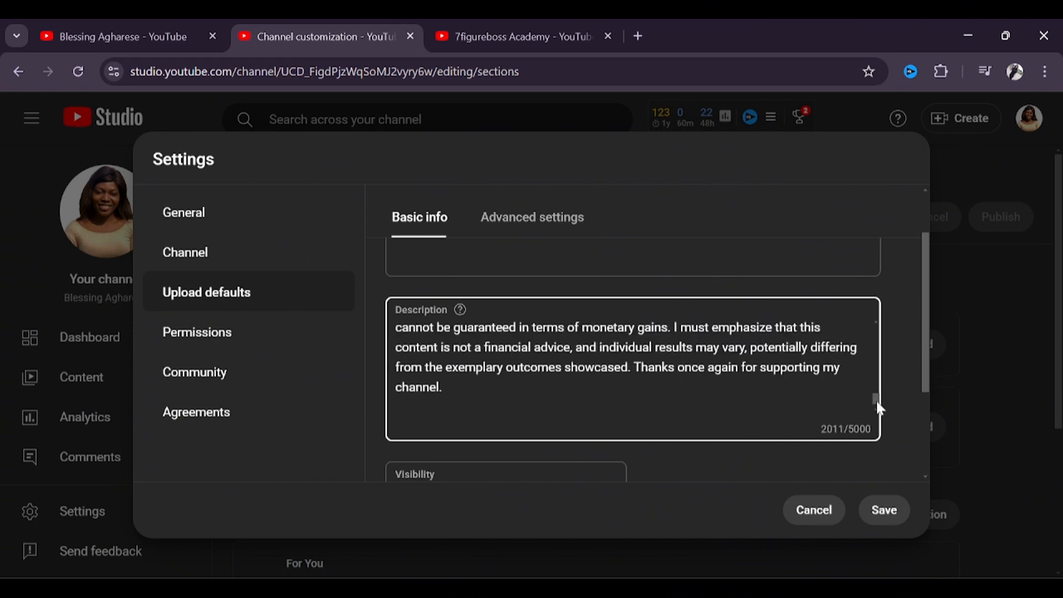
mouse_move(871, 397)
left_mouse_down()
mouse_move(863, 323)
mouse_move(875, 389)
mouse_move(873, 349)
mouse_move(875, 367)
mouse_move(867, 414)
left_mouse_up()
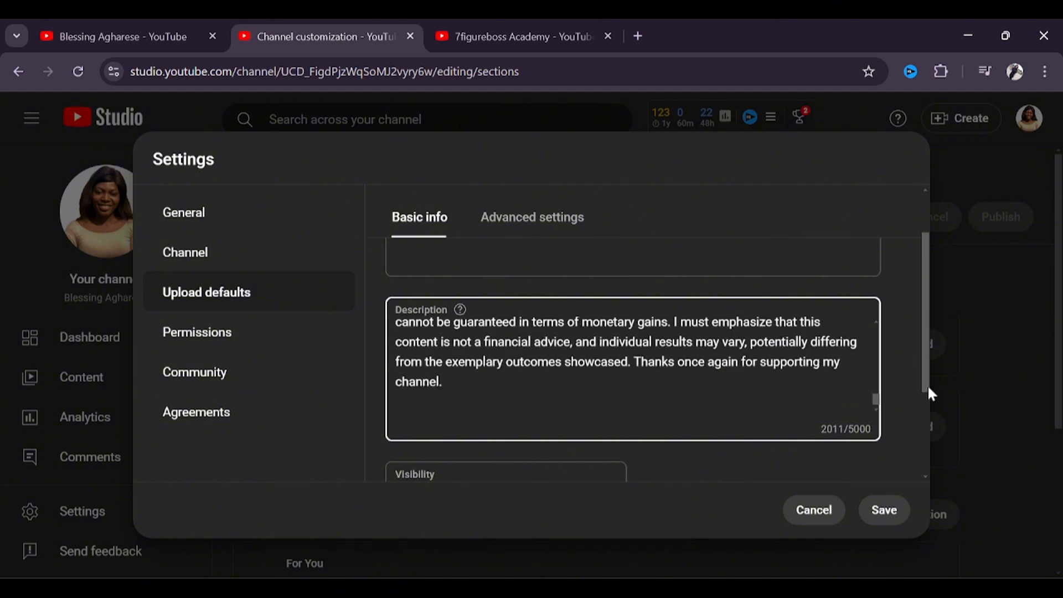
Step: Set the default visibility for uploads to Unlisted
left_click_drag(929, 386, 932, 431)
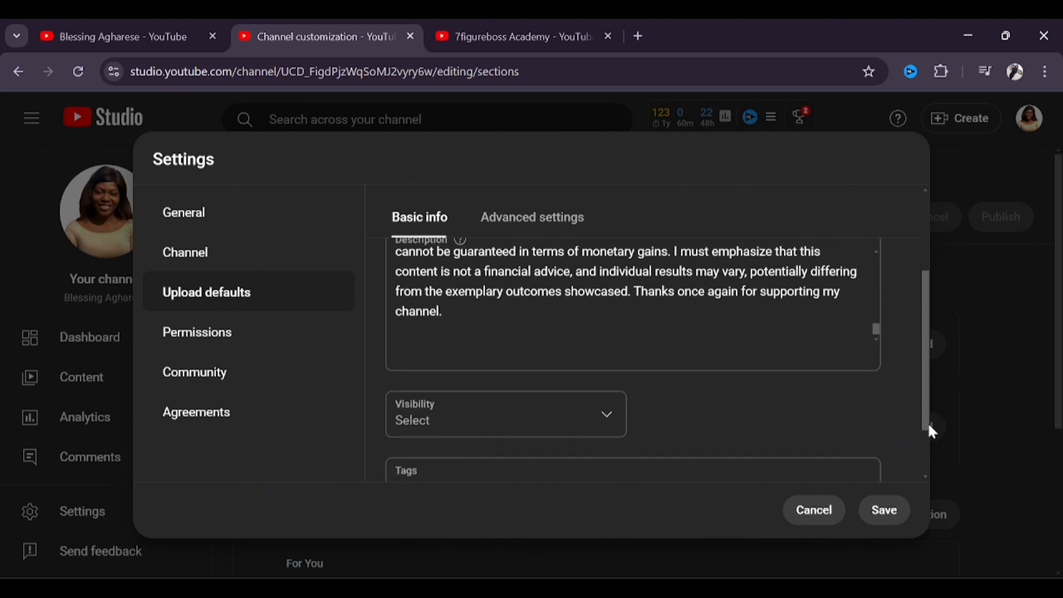
left_click(600, 415)
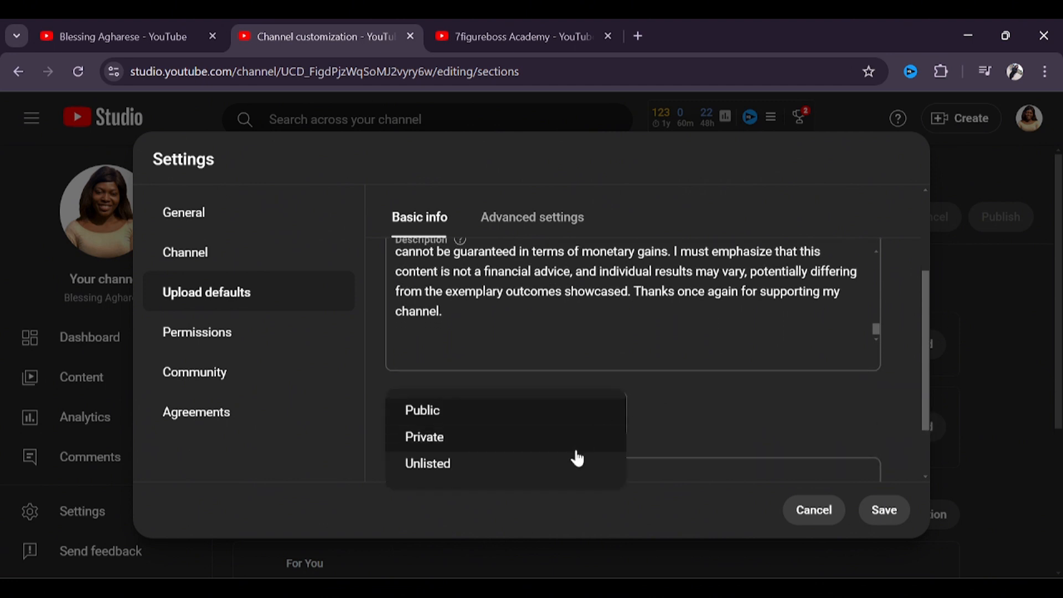
left_click(460, 470)
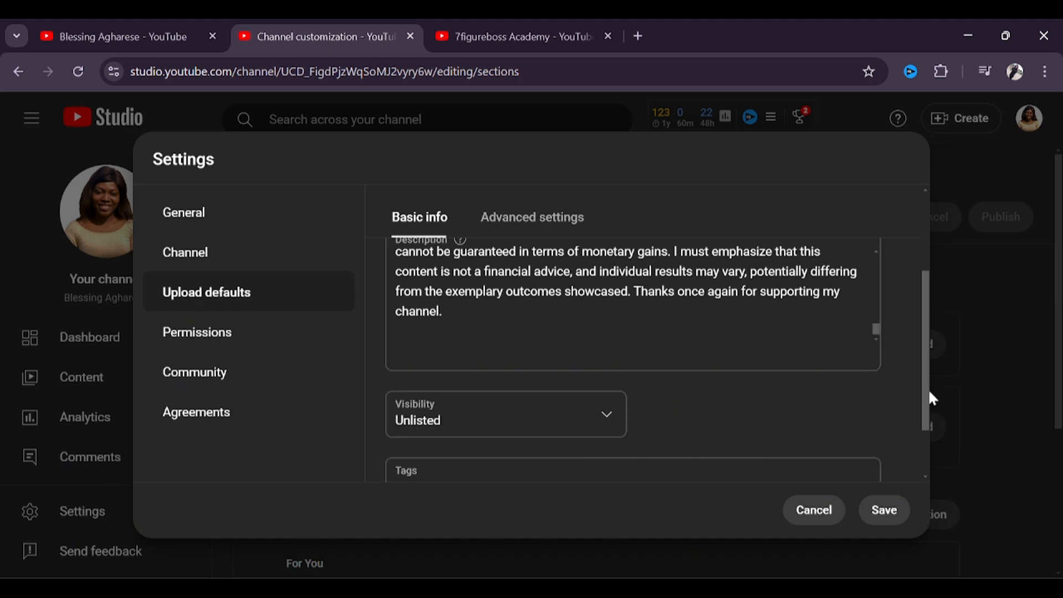
Step: Add "how to manke money online" as the first default video tag
scroll(926, 403, "down", 2)
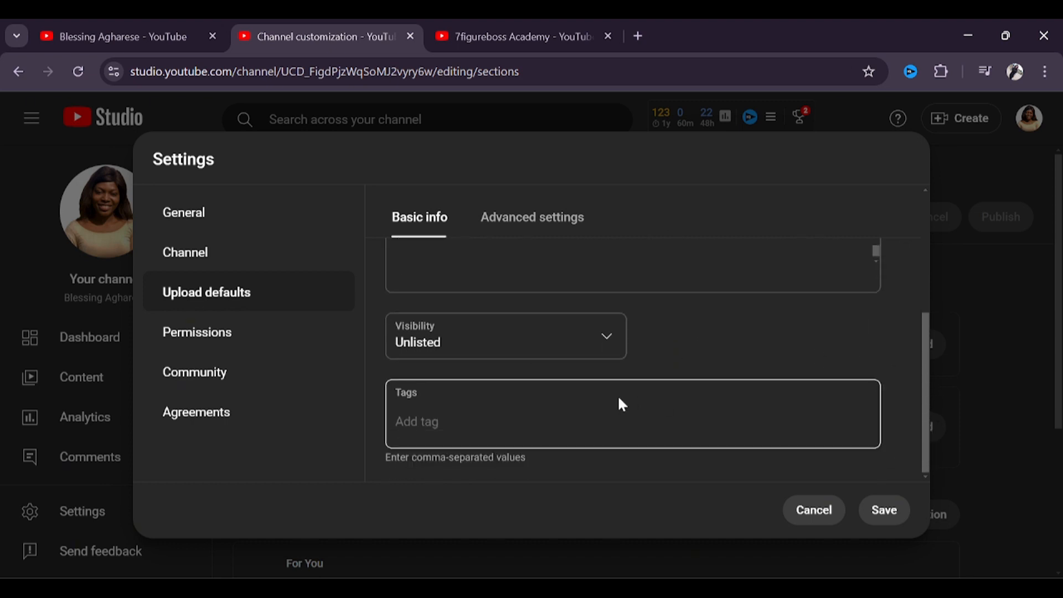
left_click(520, 403)
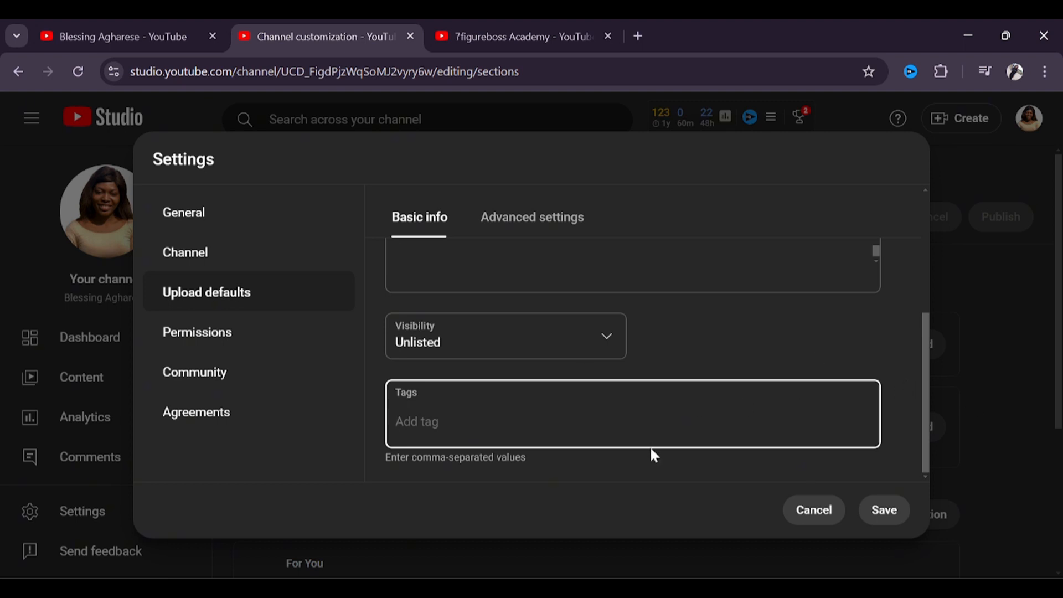
type("how to manke m")
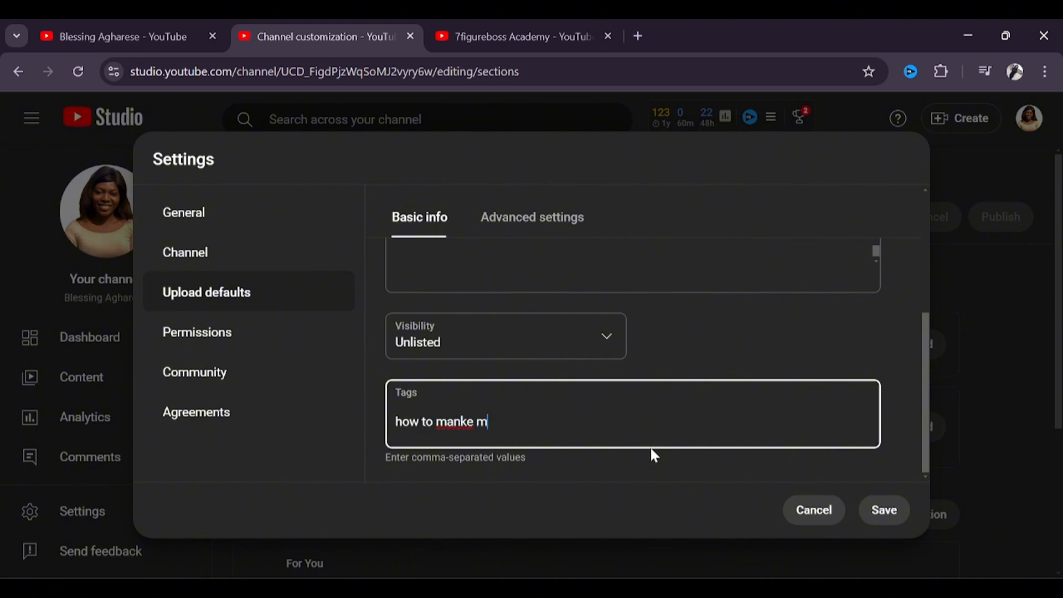
type("oney on")
key("BackSpace")
type("nline")
key("Return")
Step: Add the default tags "youtube tips" and "content creation tips"
type("youtu")
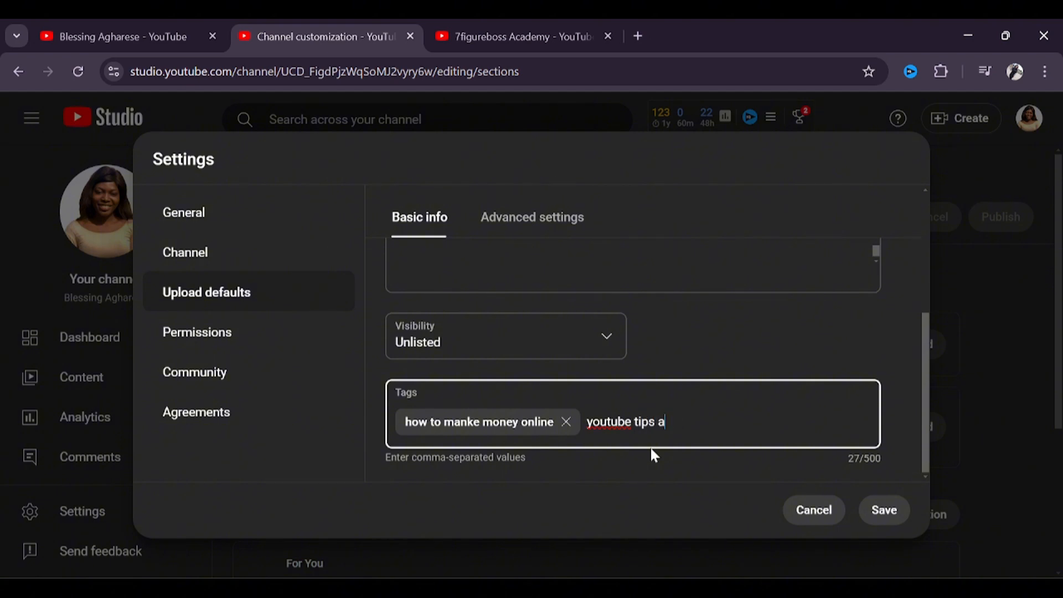
type("be tips")
key("comma")
type("ho")
key("BackSpace")
key("BackSpace")
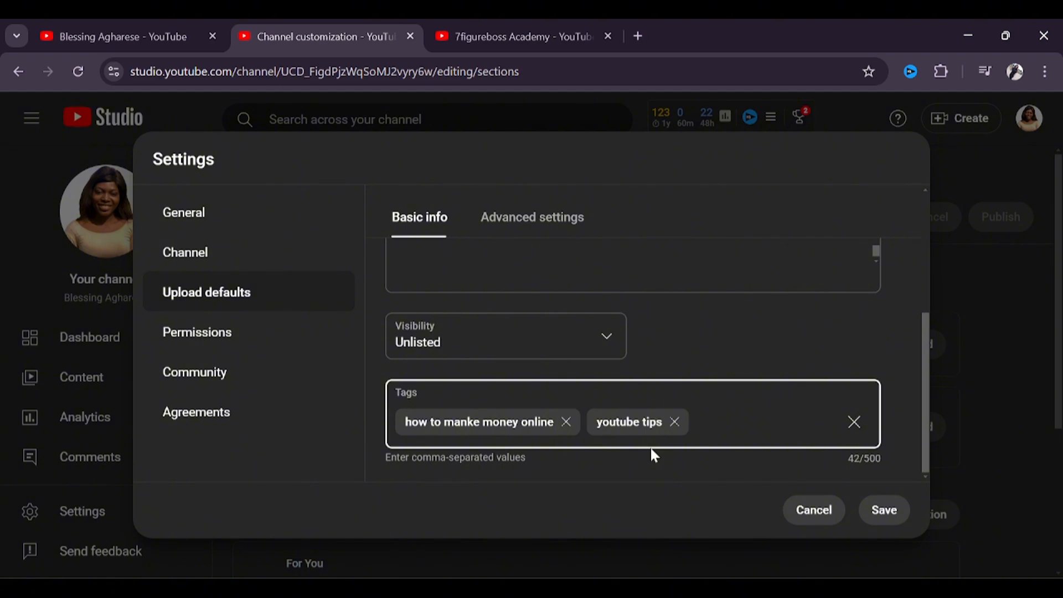
type("content creation tips")
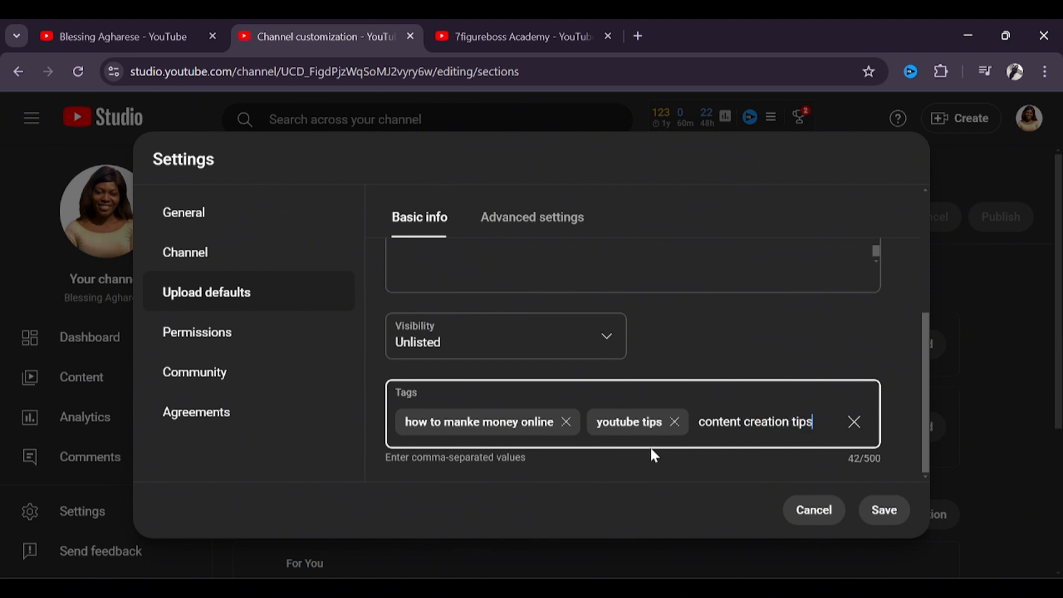
type(",")
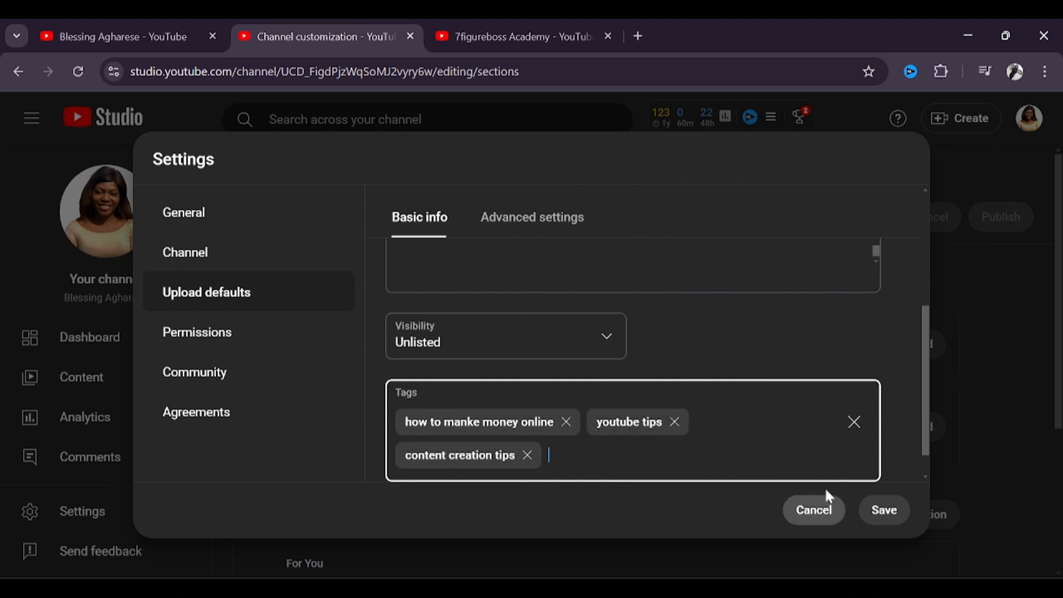
Step: Review the default description, visibility and tags, and save the upload defaults
left_click_drag(925, 449, 925, 478)
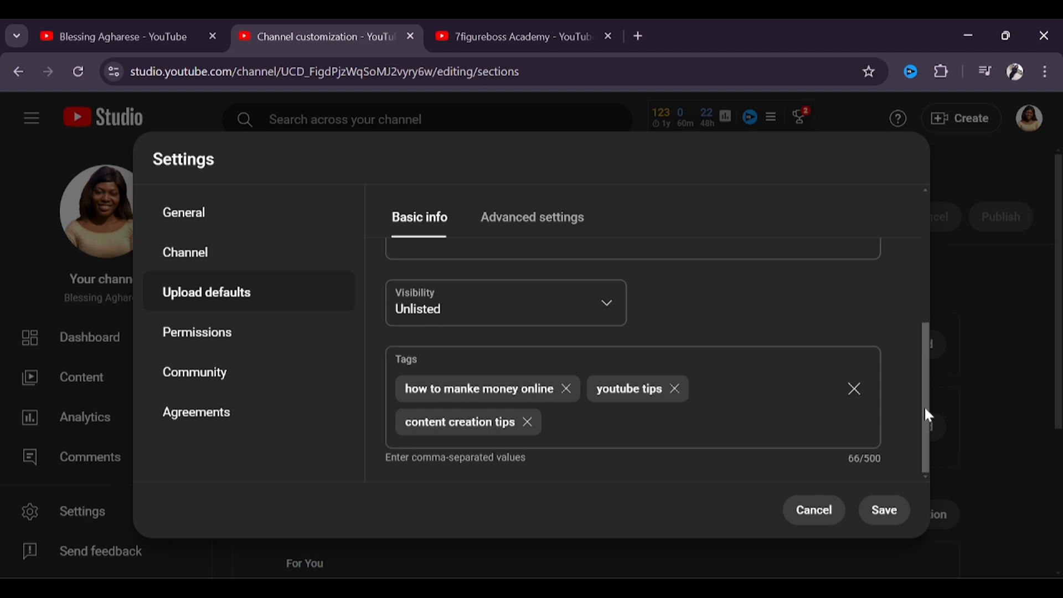
left_click_drag(926, 415, 911, 349)
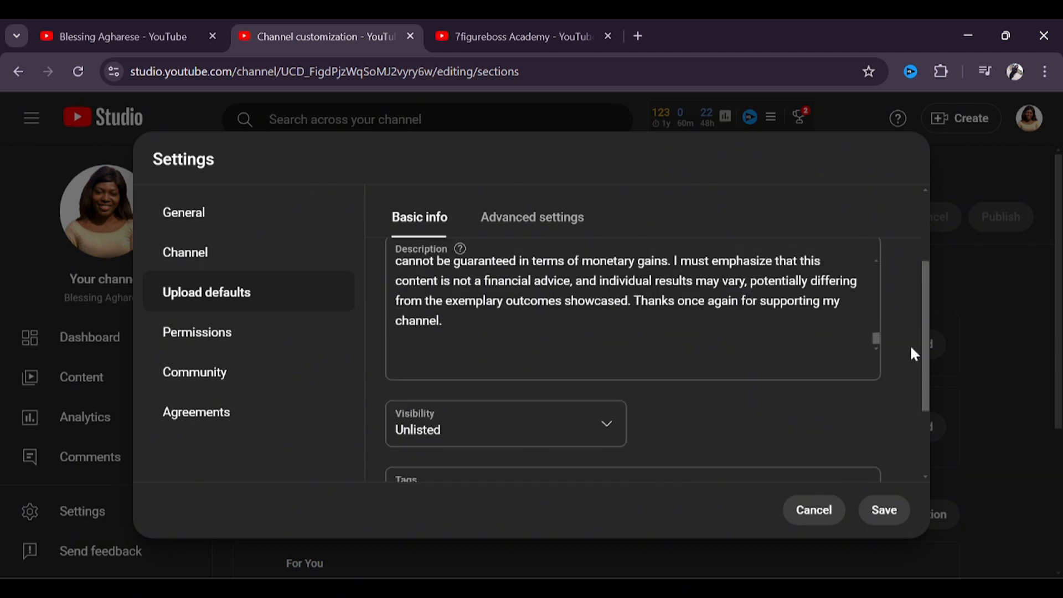
left_click(892, 510)
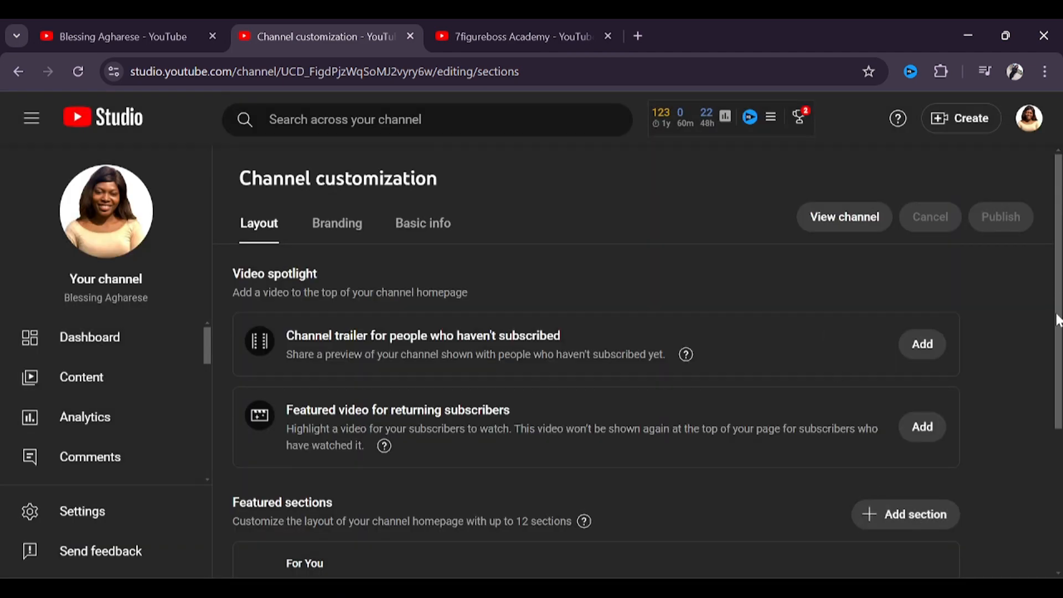